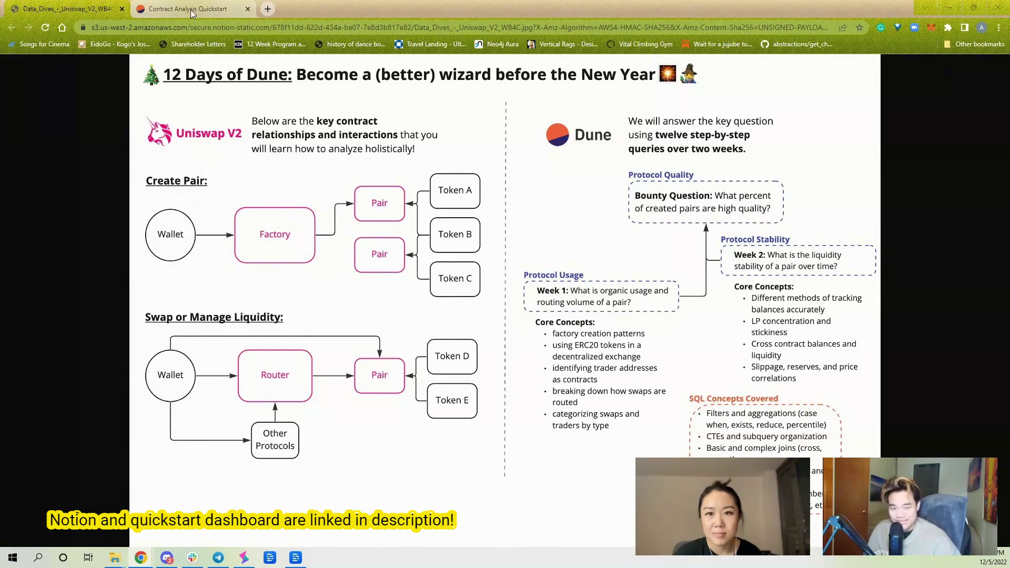
Step: Switch to the Contract Analysis Quickstart dashboard and select the WBTC/ETH pair contract address
mouse_move(193, 13)
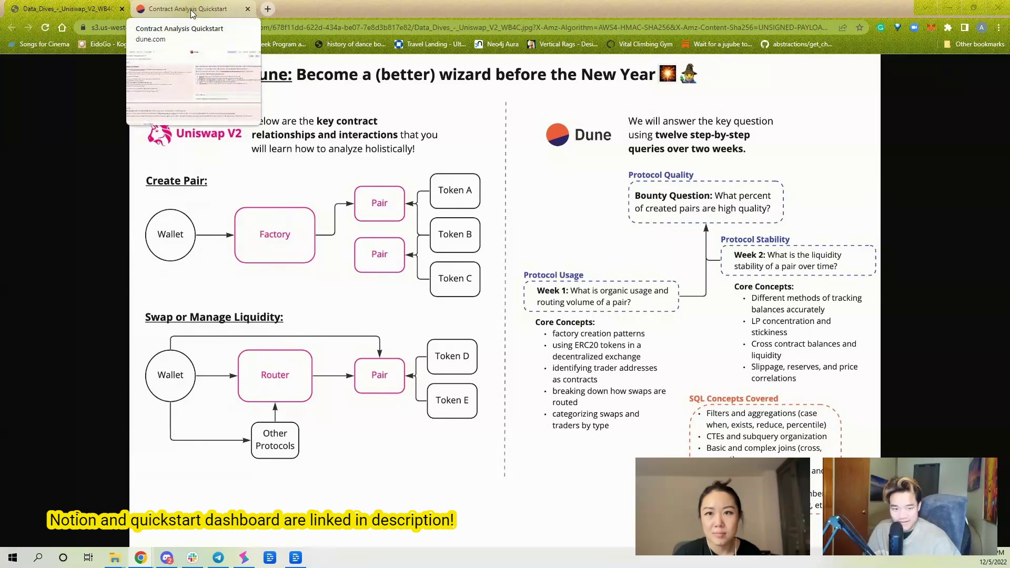
click(192, 14)
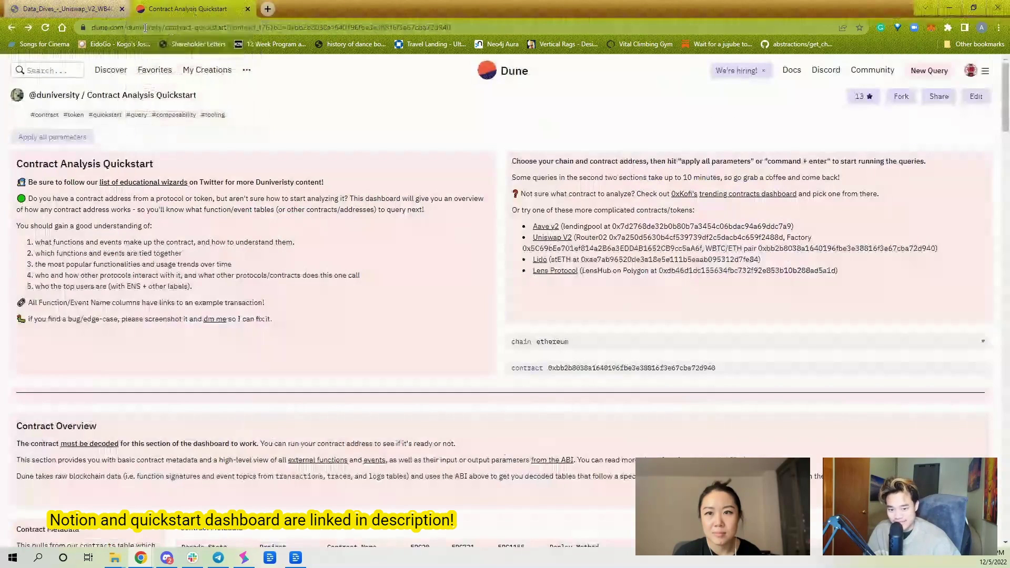
double_click(689, 373)
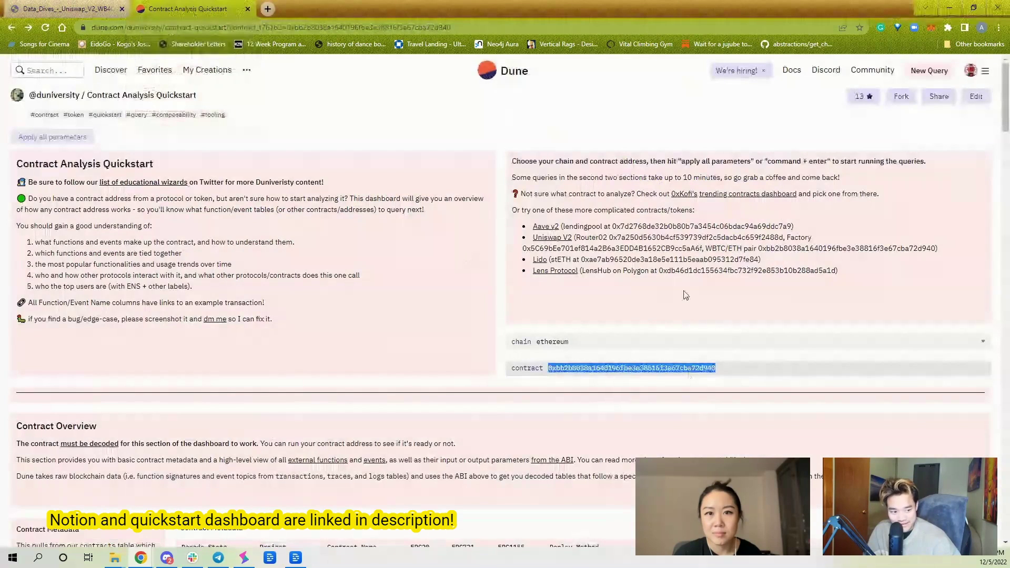
double_click(830, 250)
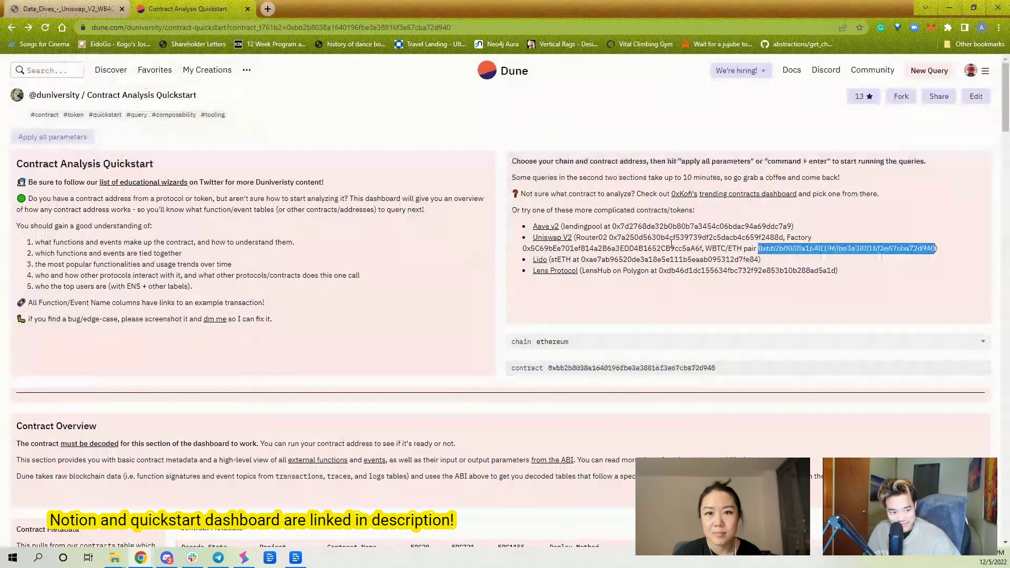
click(331, 339)
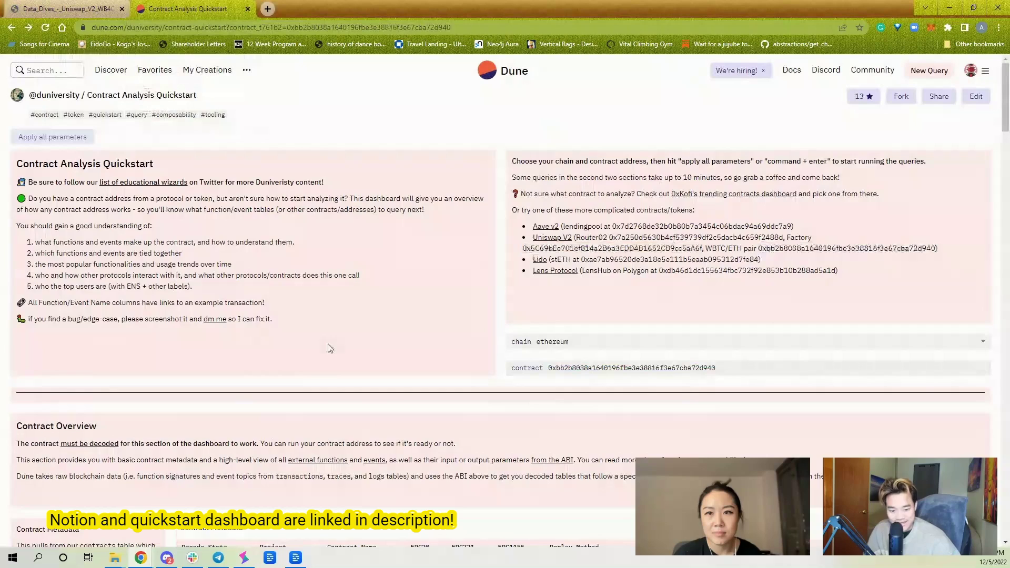
Step: Copy the uniswap_v2_ethereum.Pair_call_swap table name from Contract ABI Functions and start a new query
scroll(331, 349, down, 3)
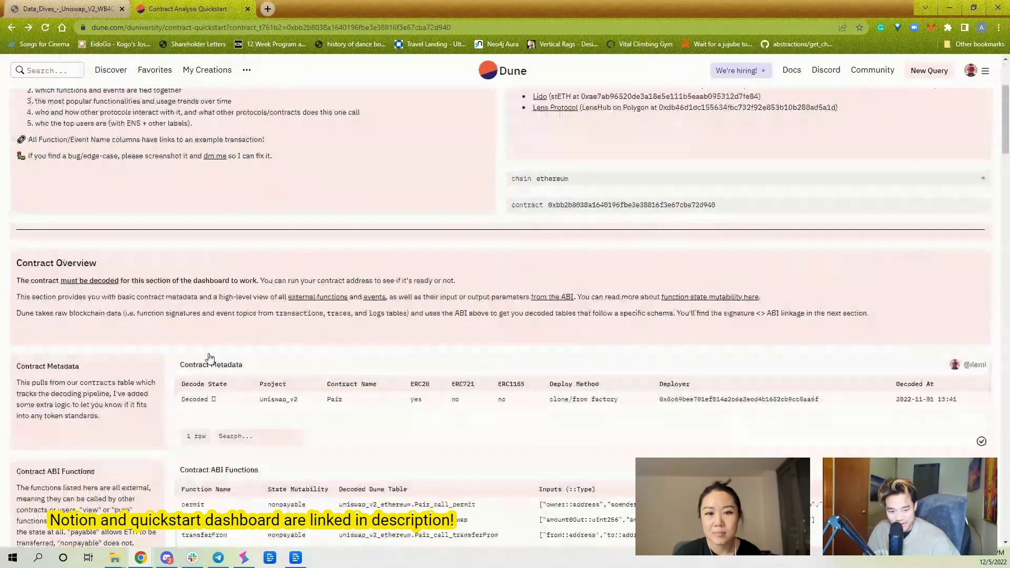
scroll(210, 358, down, 3)
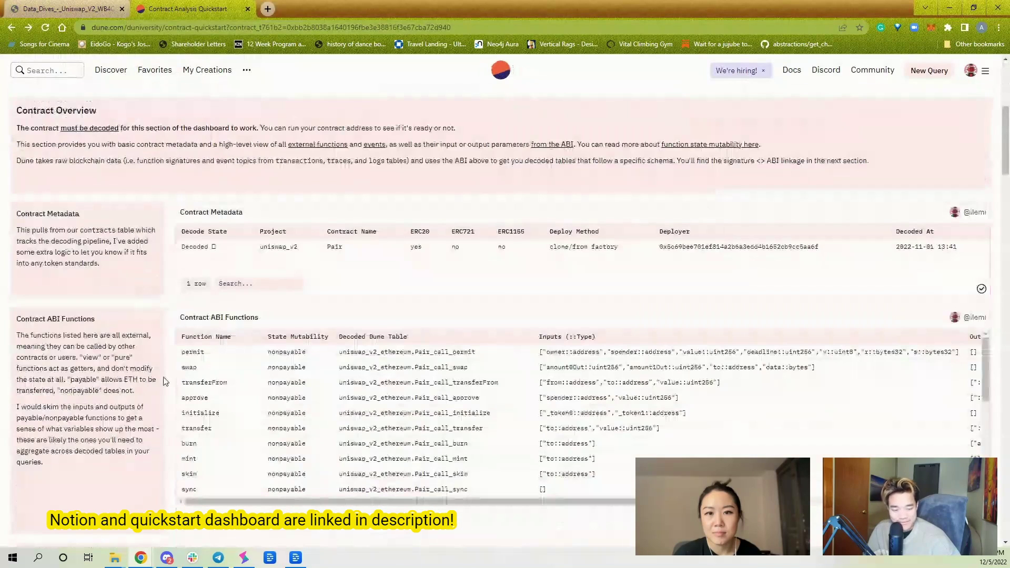
scroll(316, 316, down, 3)
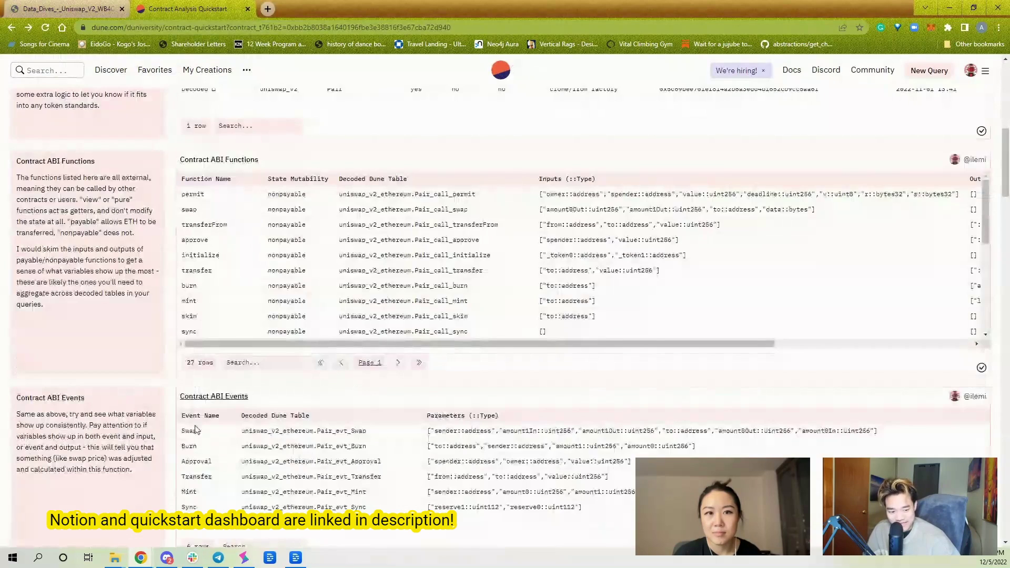
triple_click(442, 196)
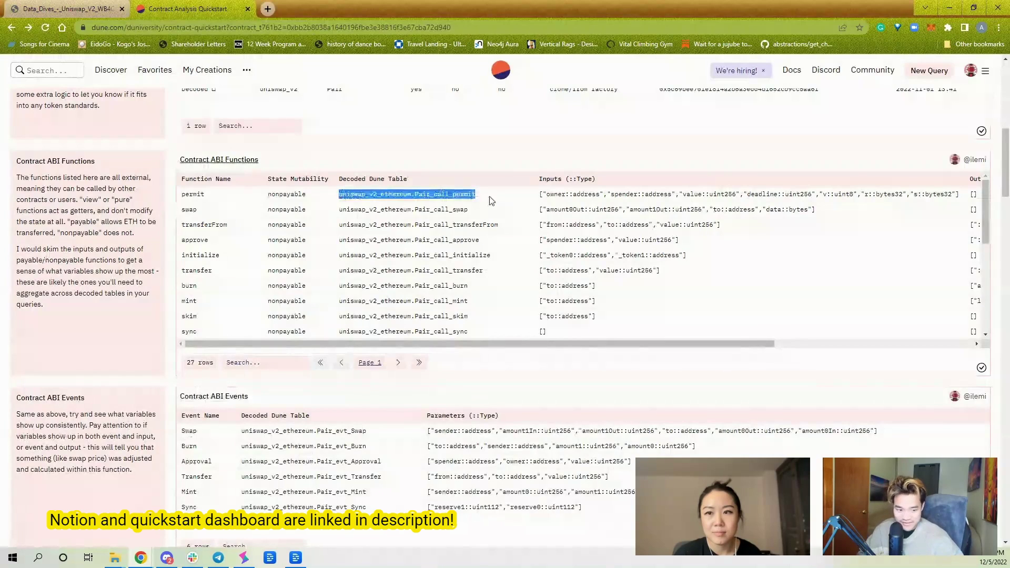
double_click(456, 210)
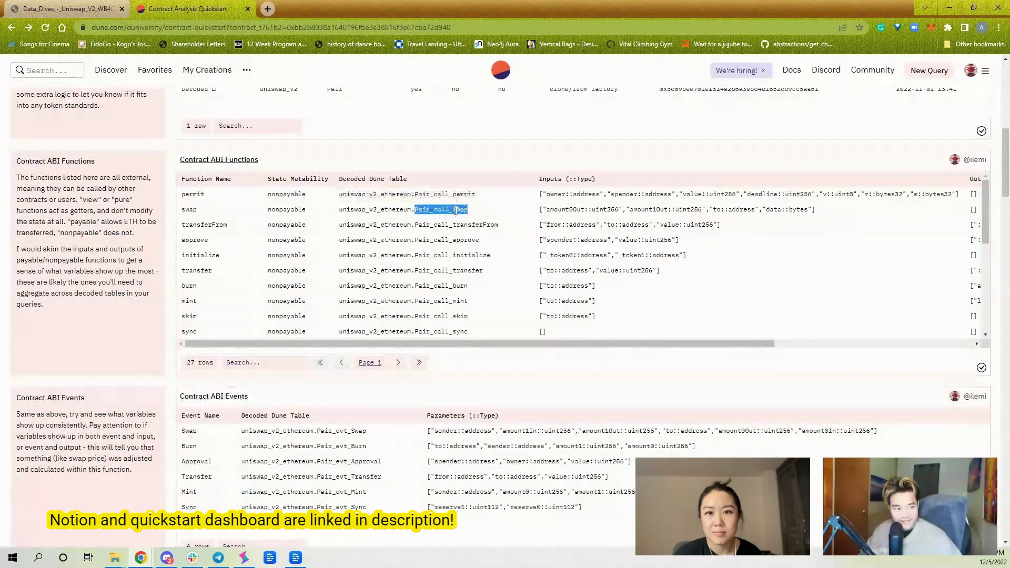
triple_click(456, 210)
click(114, 171)
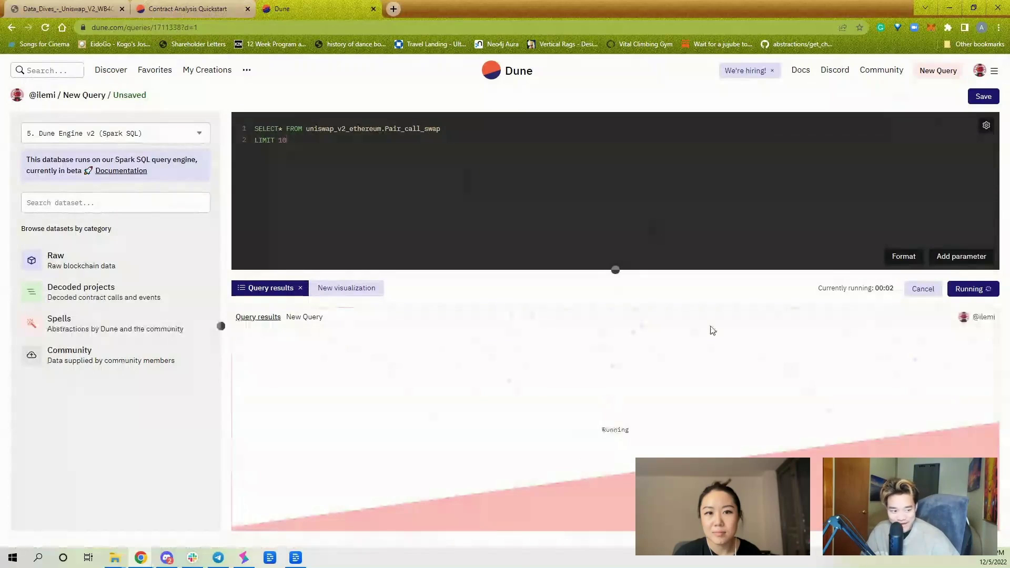
Step: Return from the Pair_call_swap query to the Contract Analysis Quickstart dashboard and scroll its charts
key(ctrl+shift+Tab)
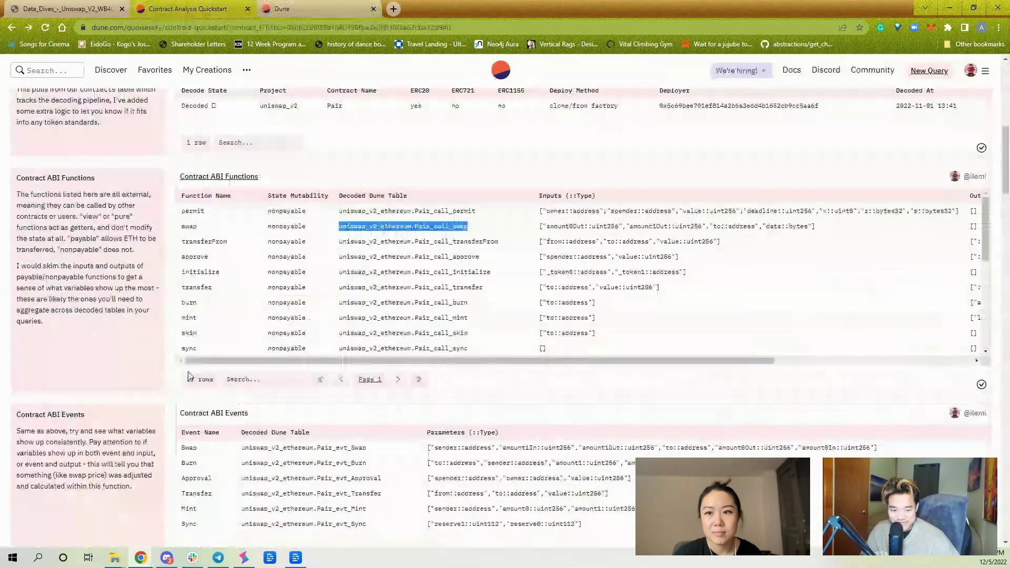
scroll(189, 376, down, 10)
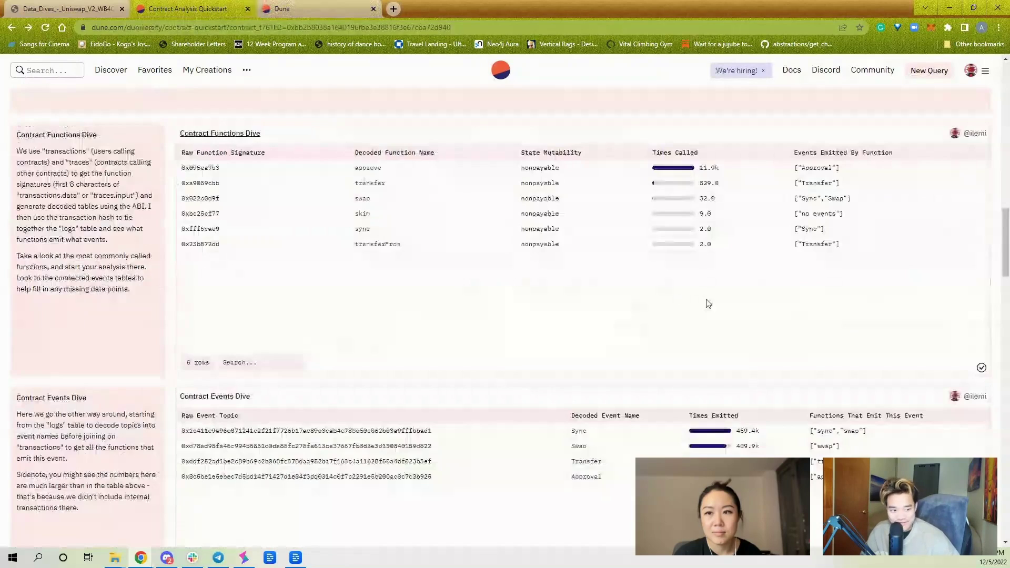
scroll(740, 322, down, 3)
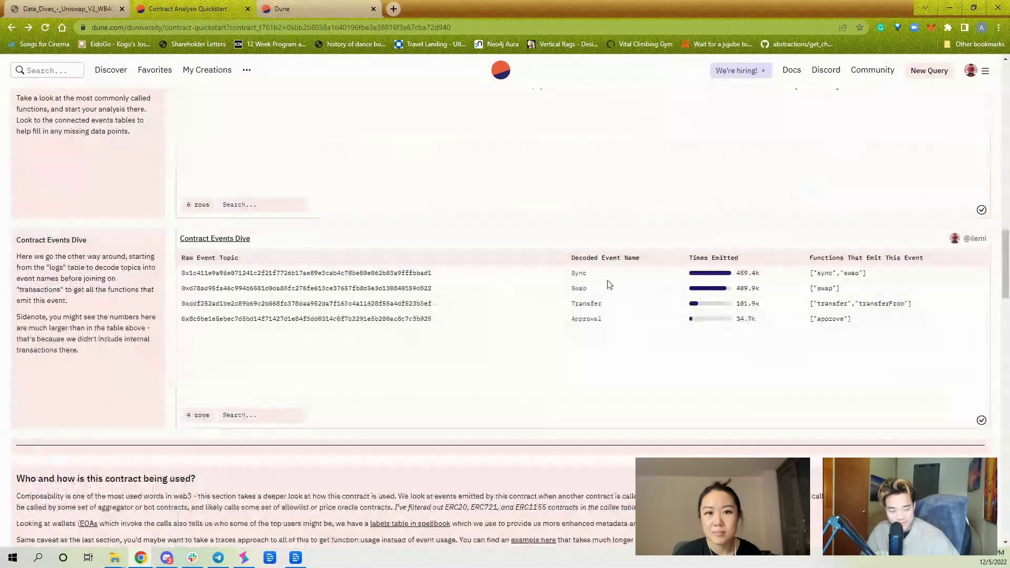
scroll(452, 341, down, 5)
scroll(452, 341, down, 5)
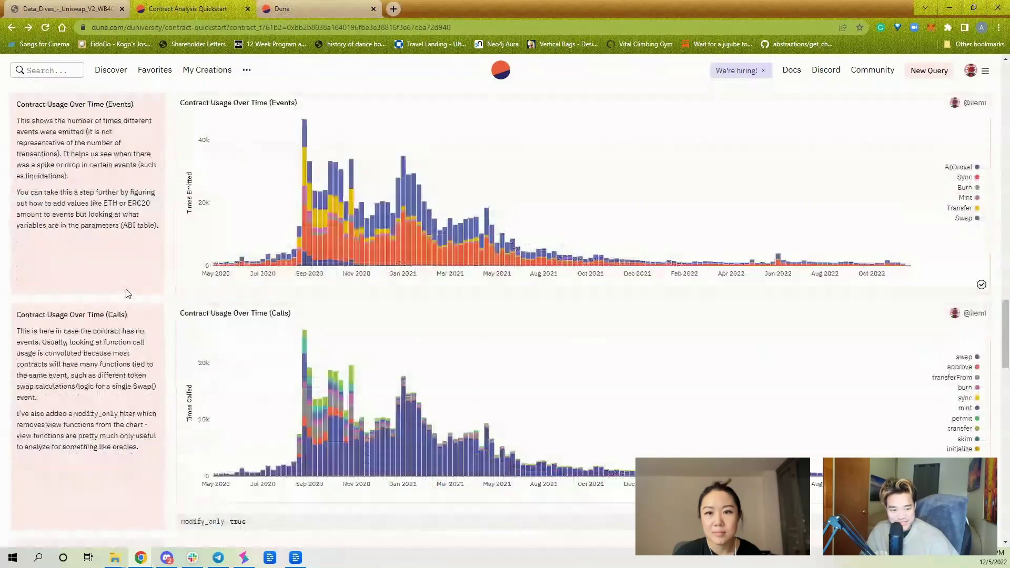
scroll(455, 258, down, 1)
scroll(587, 370, down, 1)
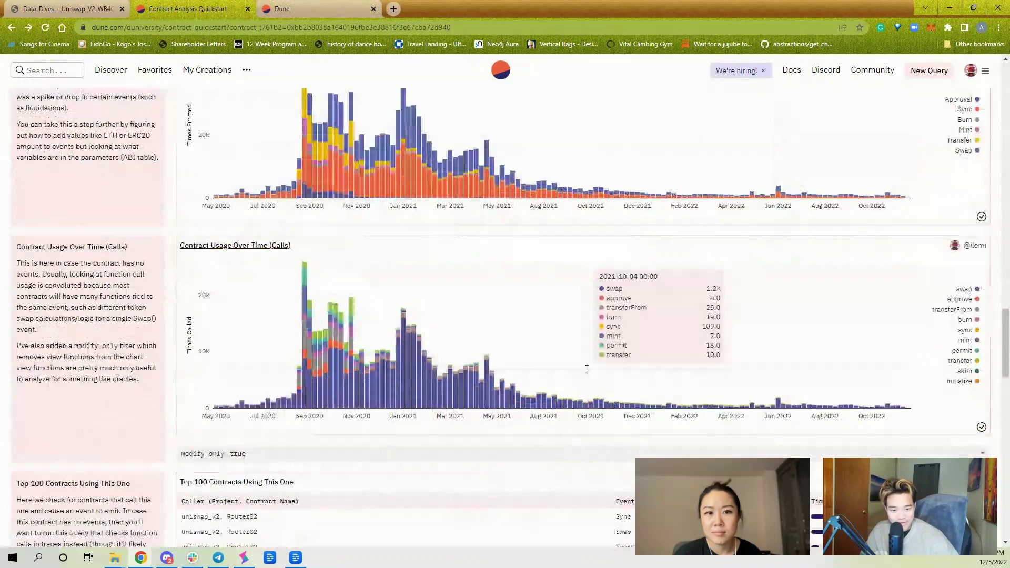
scroll(587, 369, down, 6)
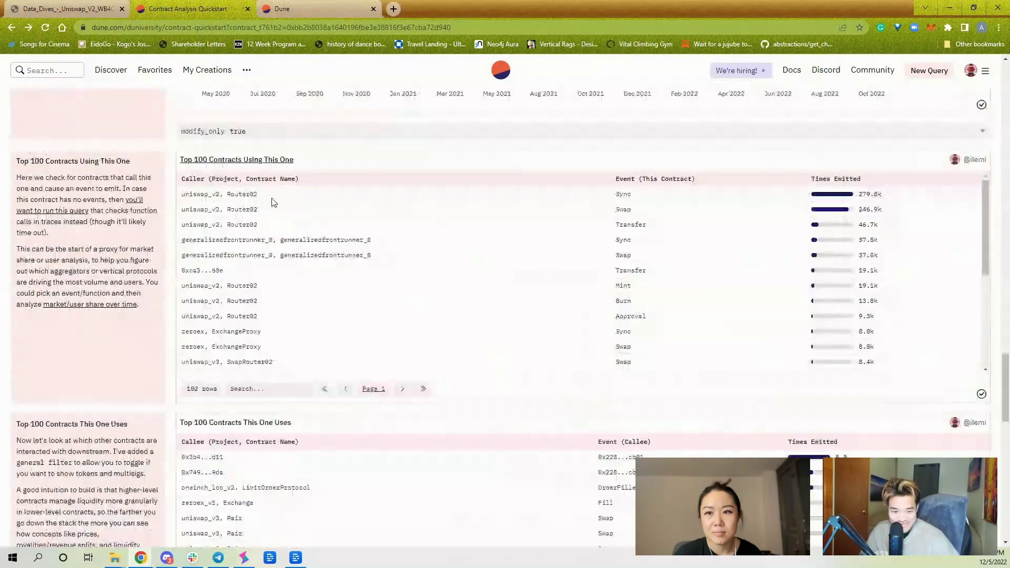
scroll(152, 401, down, 3)
scroll(158, 379, up, 3)
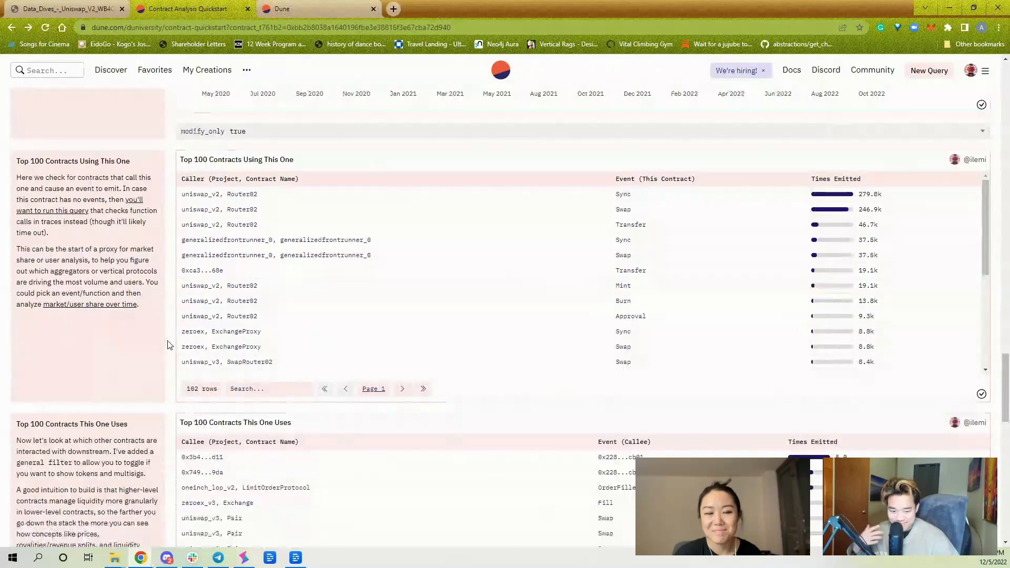
scroll(169, 344, down, 6)
scroll(171, 344, down, 3)
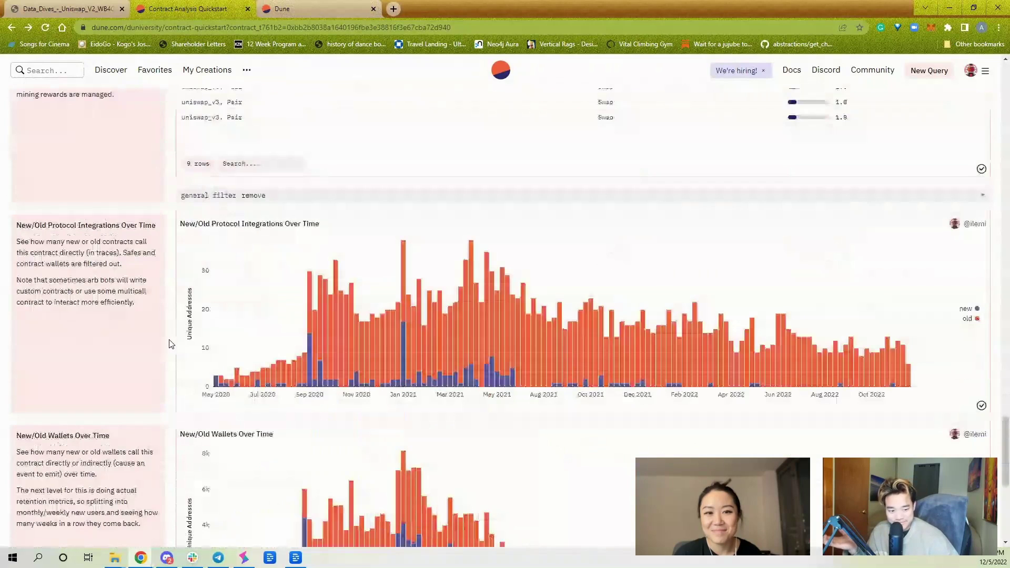
scroll(171, 344, down, 7)
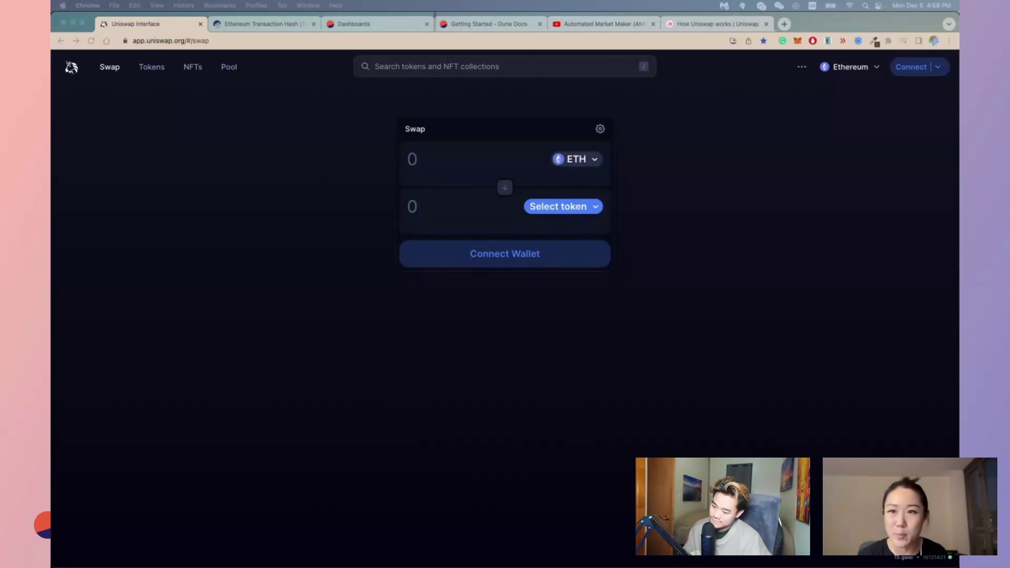
Step: Bring the Uniswap ETH swap page into focus, then move to the Etherscan transaction details
click(316, 232)
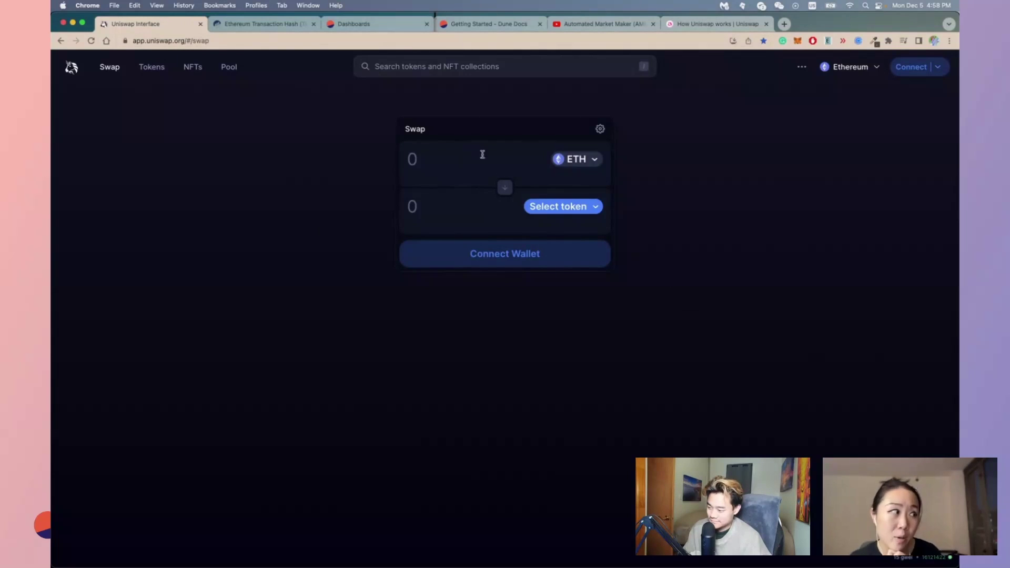
click(242, 26)
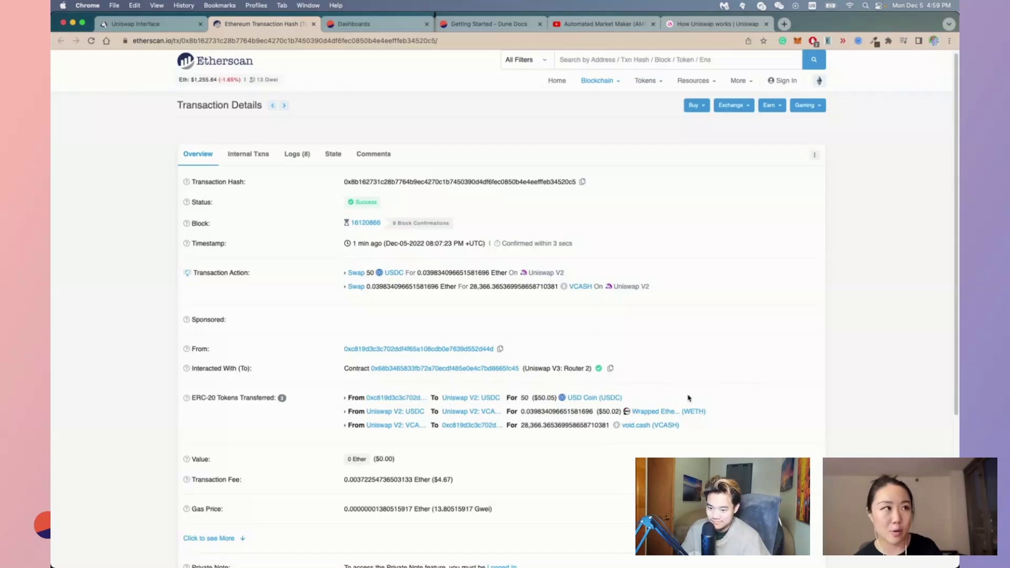
Step: Leave the USDC-to-VCASH swap transaction for the Dune Dashboards browser tab
click(357, 23)
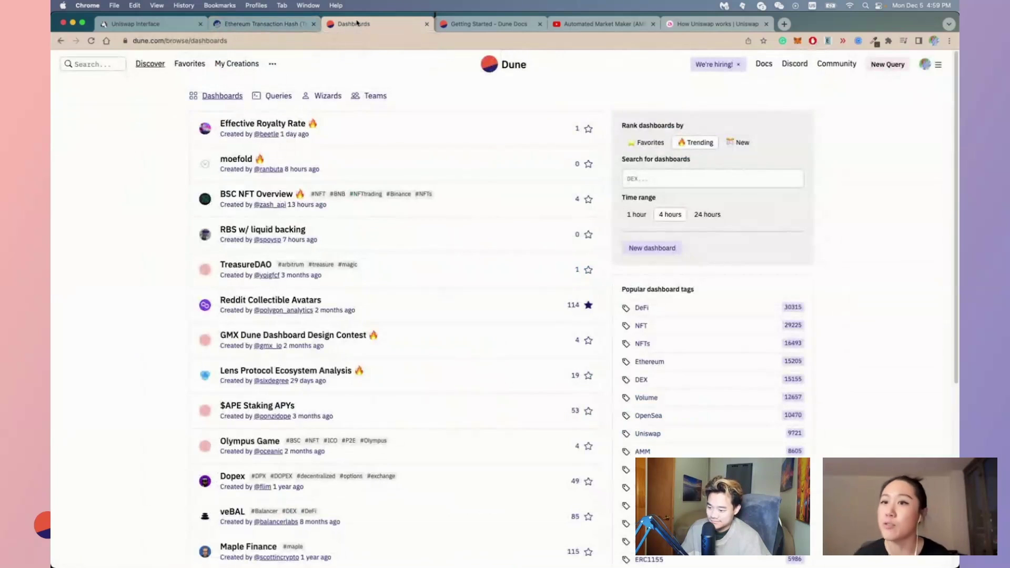
Step: Load the Dune dashboards list via the address bar and open 'Effective Royalty Rate'
click(272, 41)
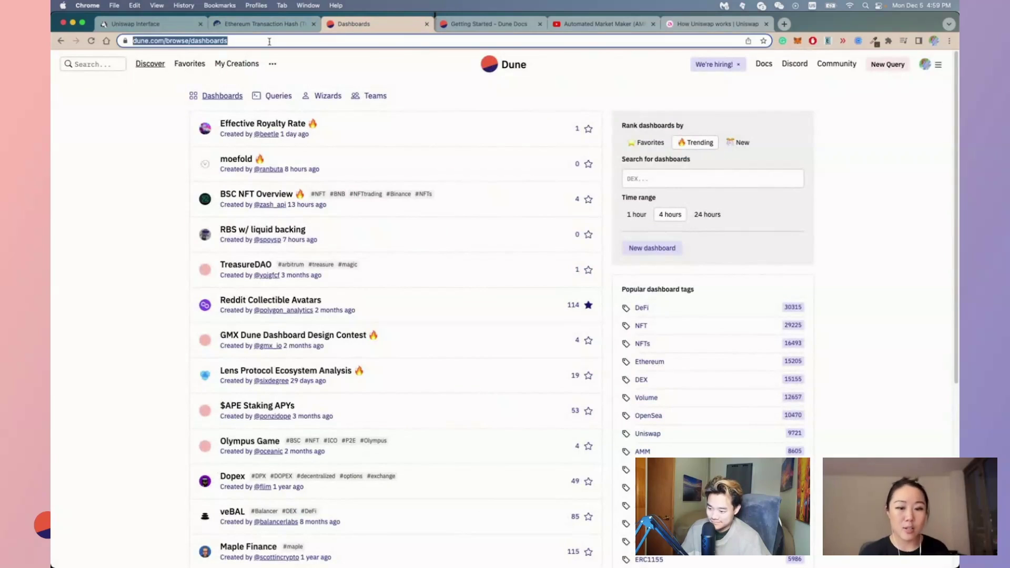
text(dune)
key(Return)
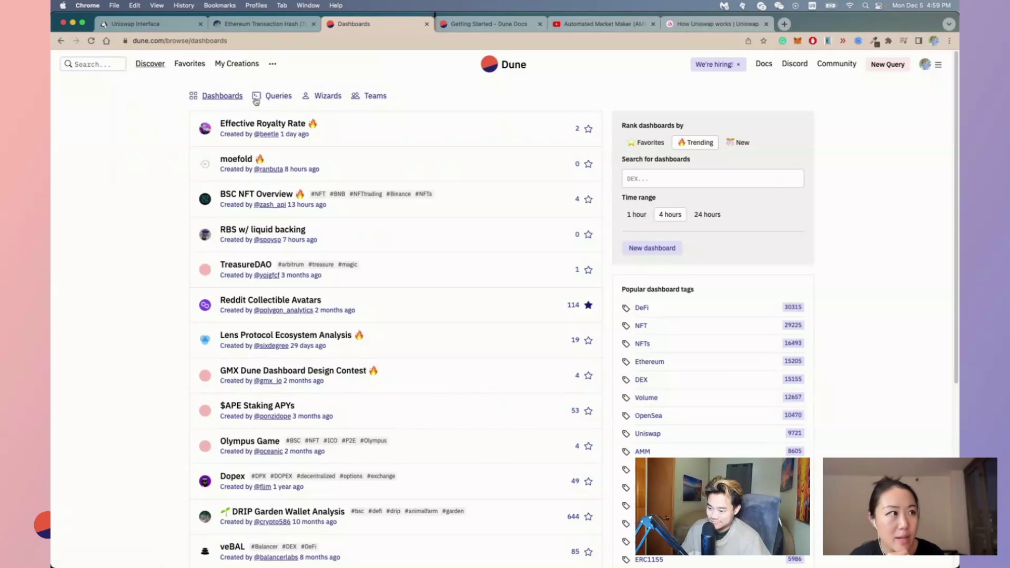
click(255, 127)
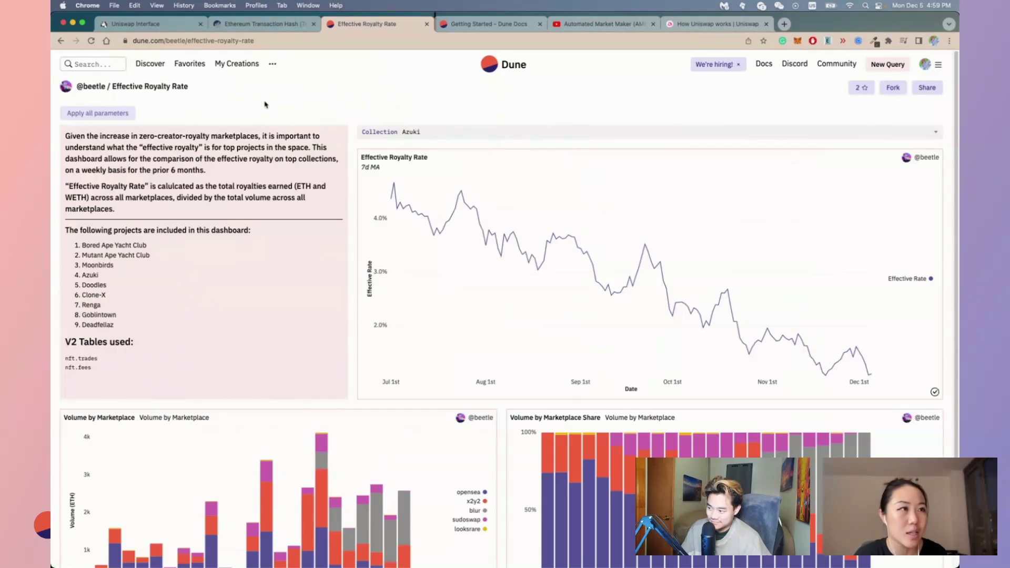
Step: Fork the Effective Royalty Rate chart's query, preview a Bar chart visualization, then discard the fork
click(409, 158)
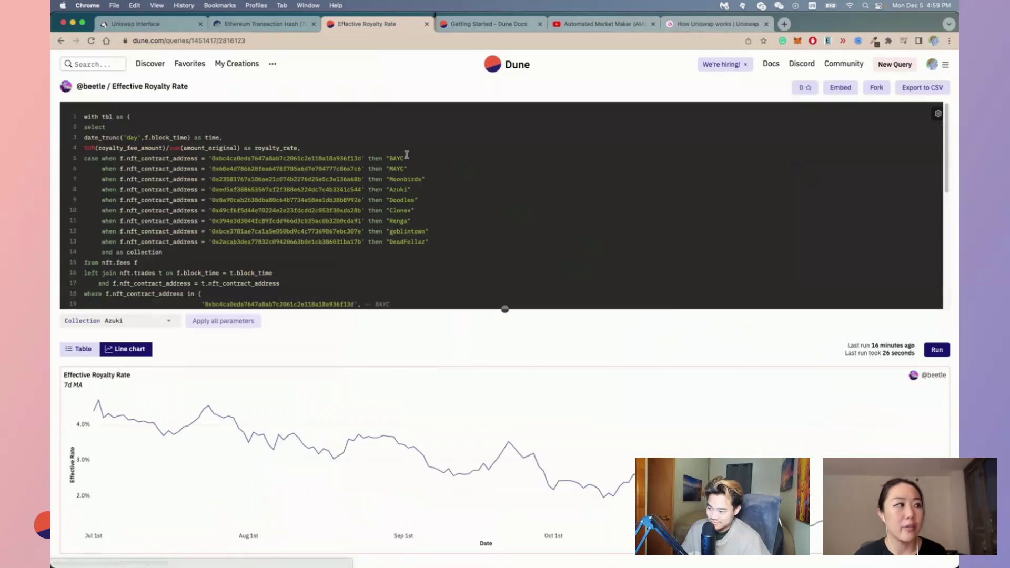
click(876, 88)
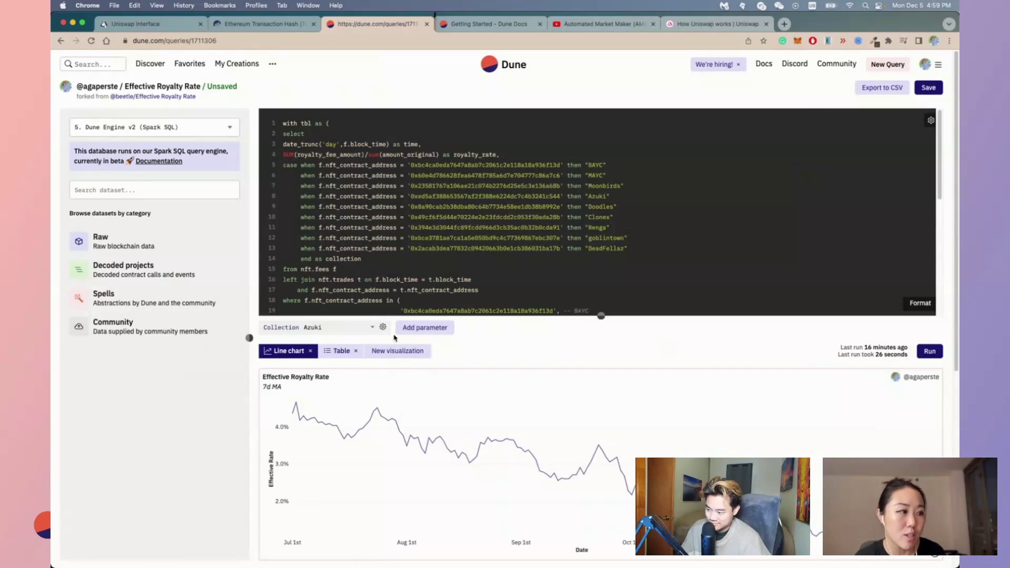
click(393, 358)
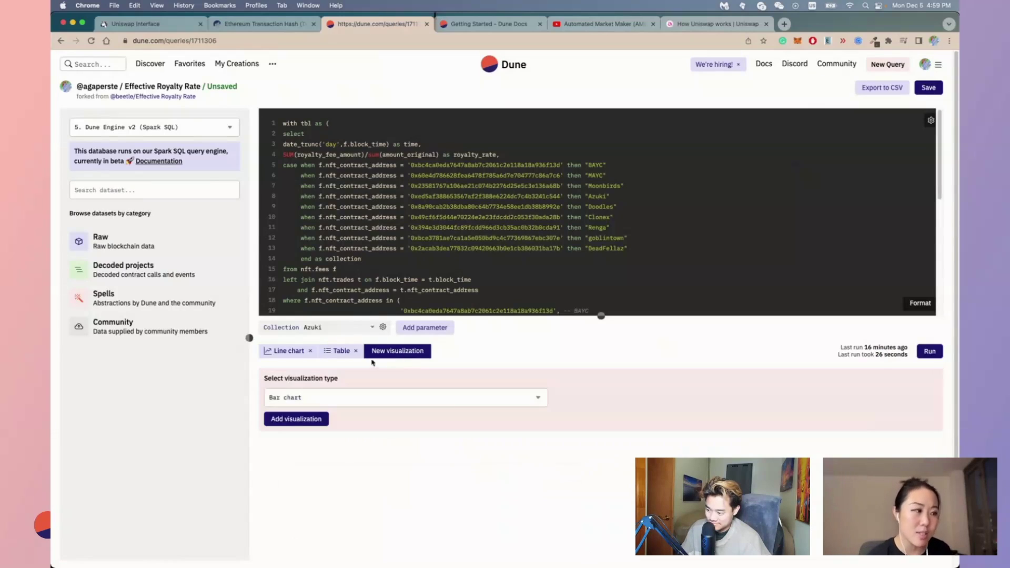
click(315, 401)
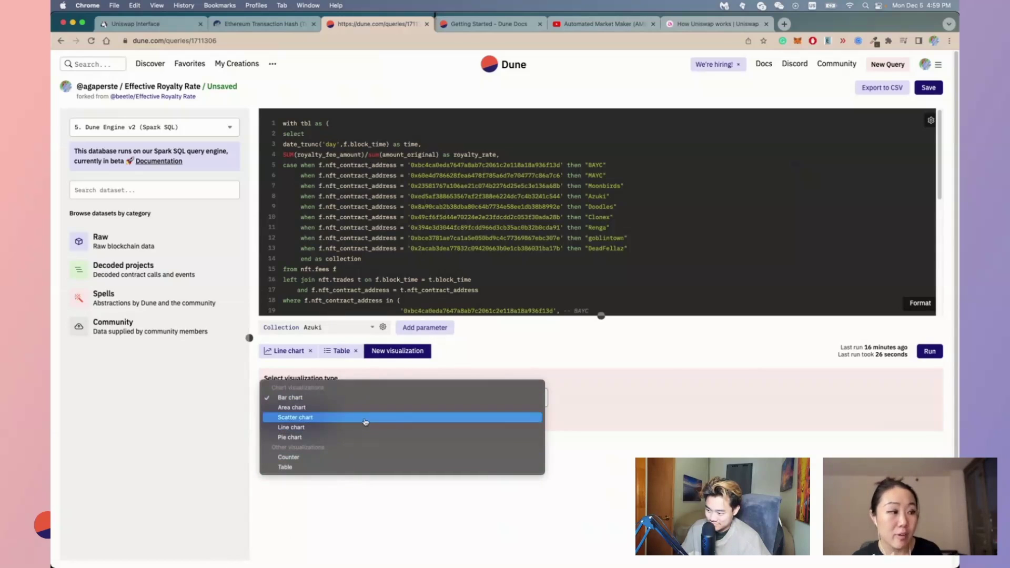
click(679, 366)
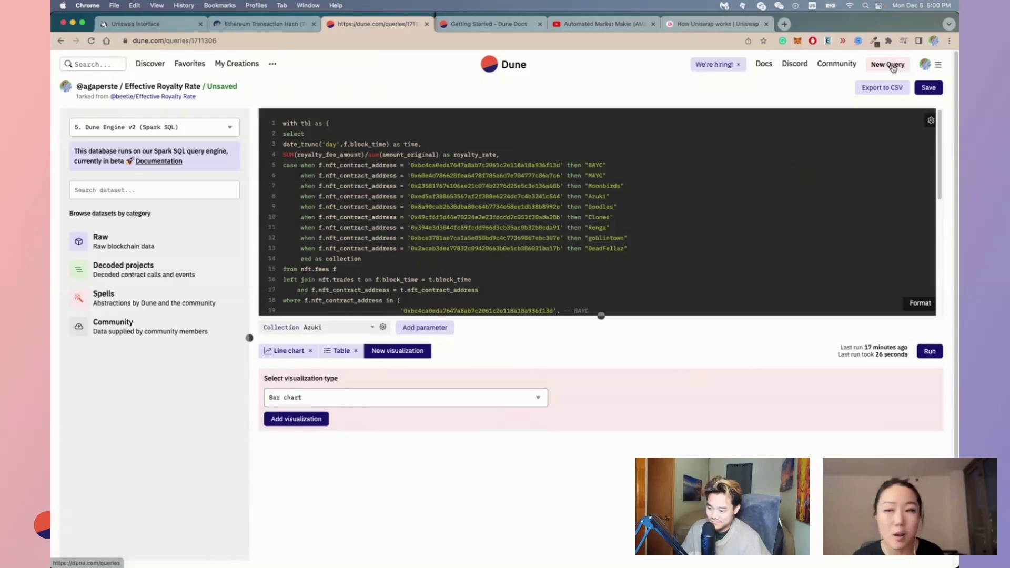
click(893, 68)
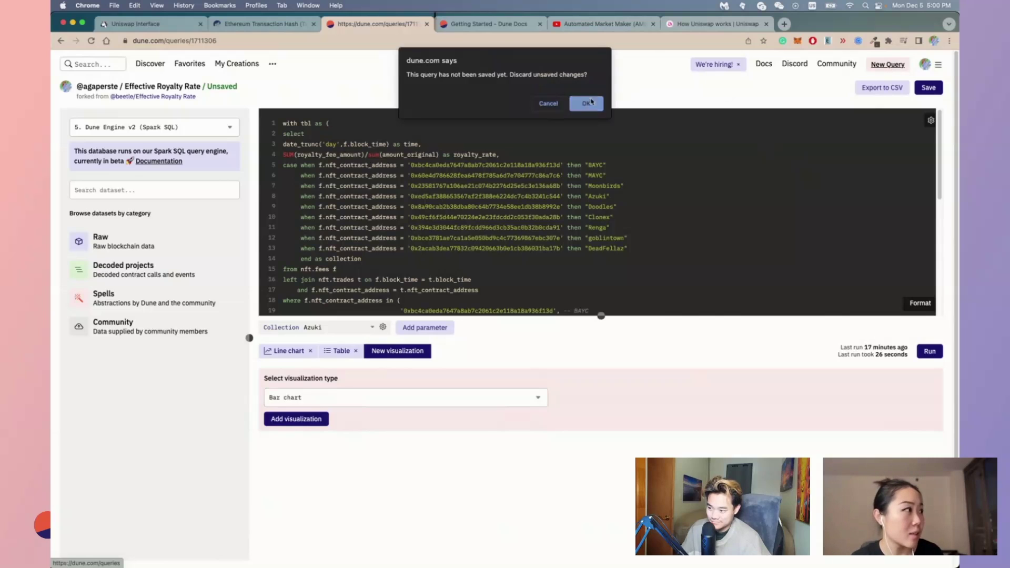
click(585, 103)
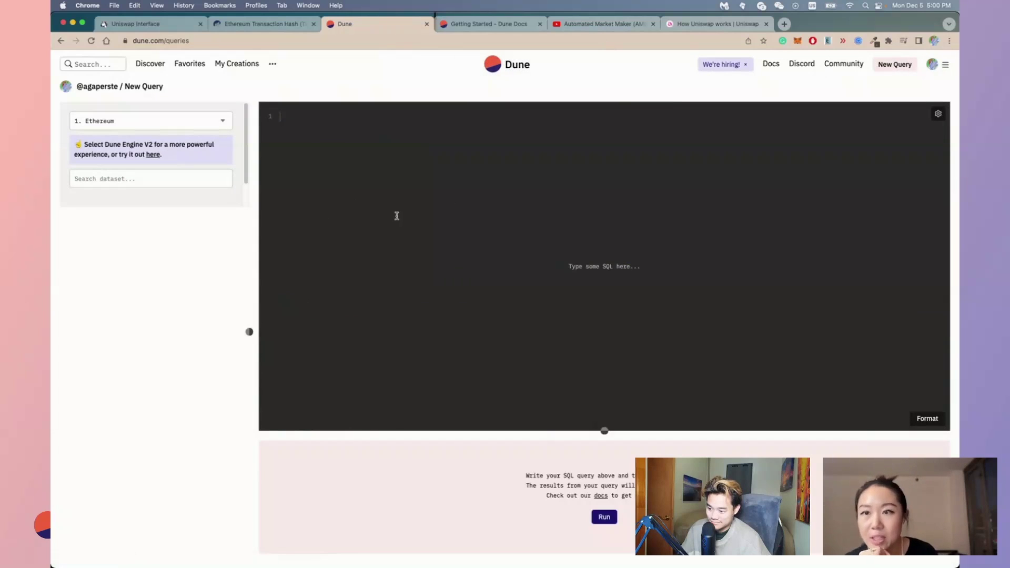
Step: Type 'select', switch to Dune Engine v2, browse arbitrum creation_traces, then view My Creations
text(select)
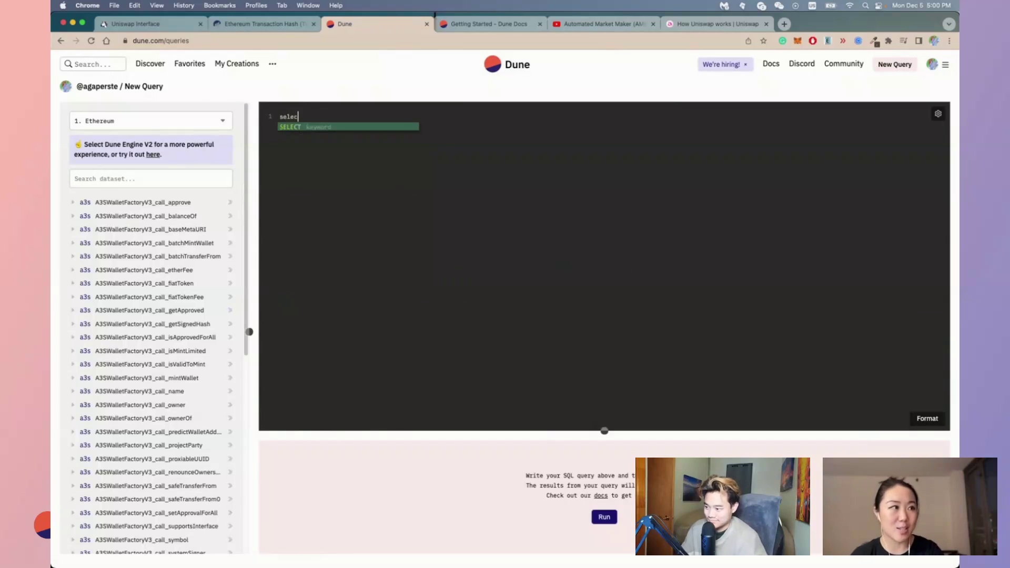
click(153, 154)
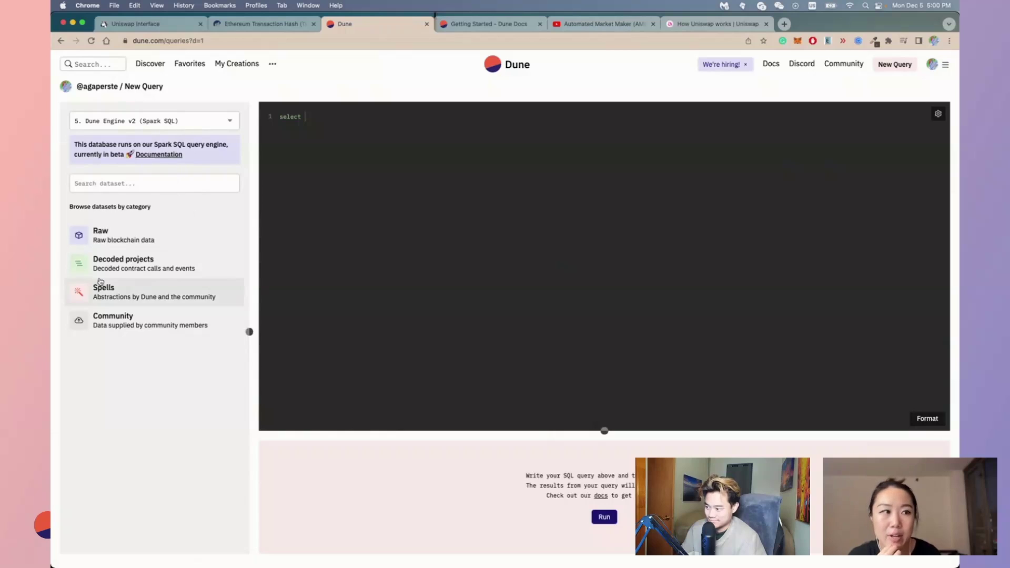
click(110, 240)
click(111, 245)
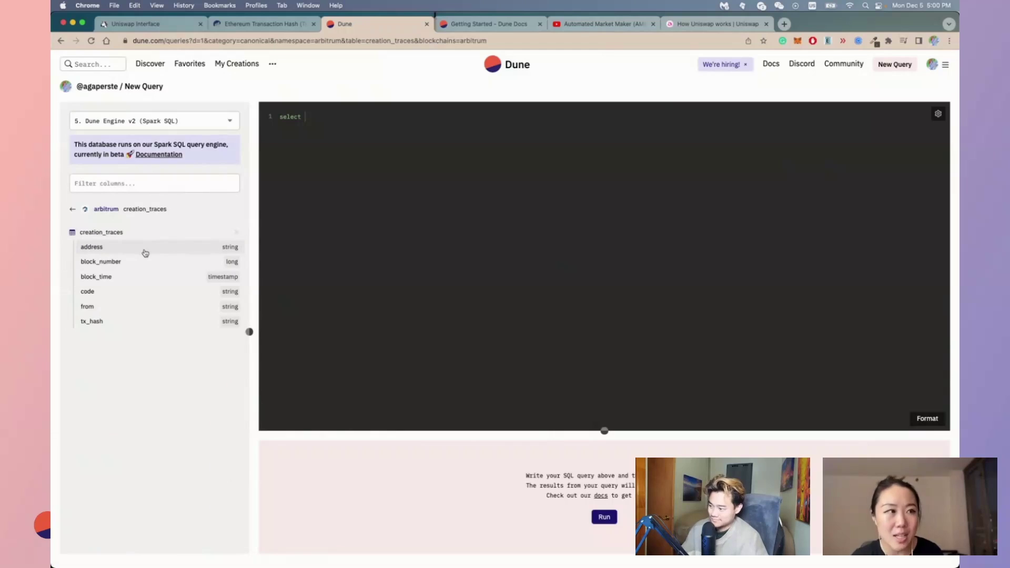
click(233, 66)
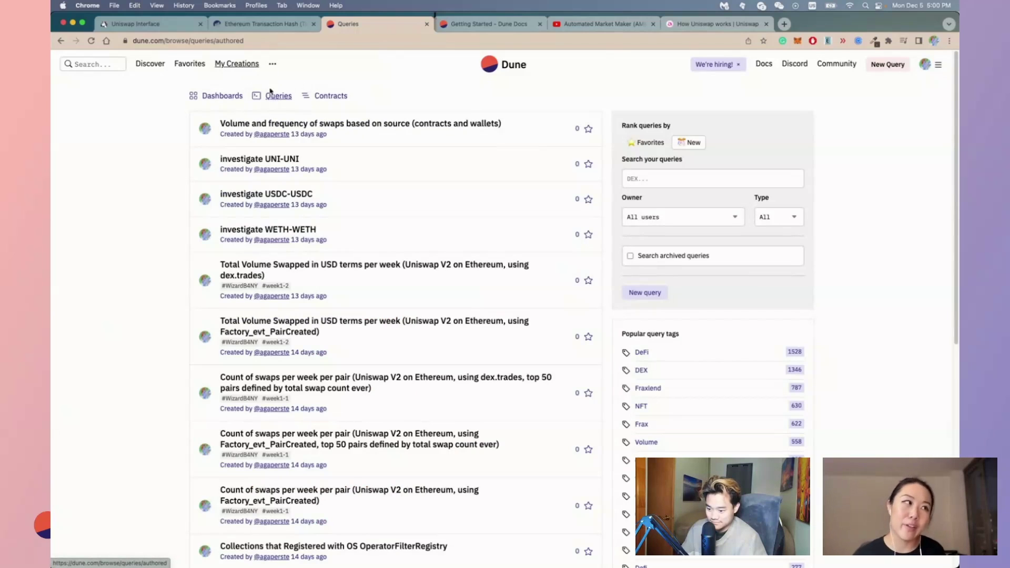
Step: View the Dune Docs Getting Started guide, then move to the AMM Dune Arcana #5 video
click(472, 29)
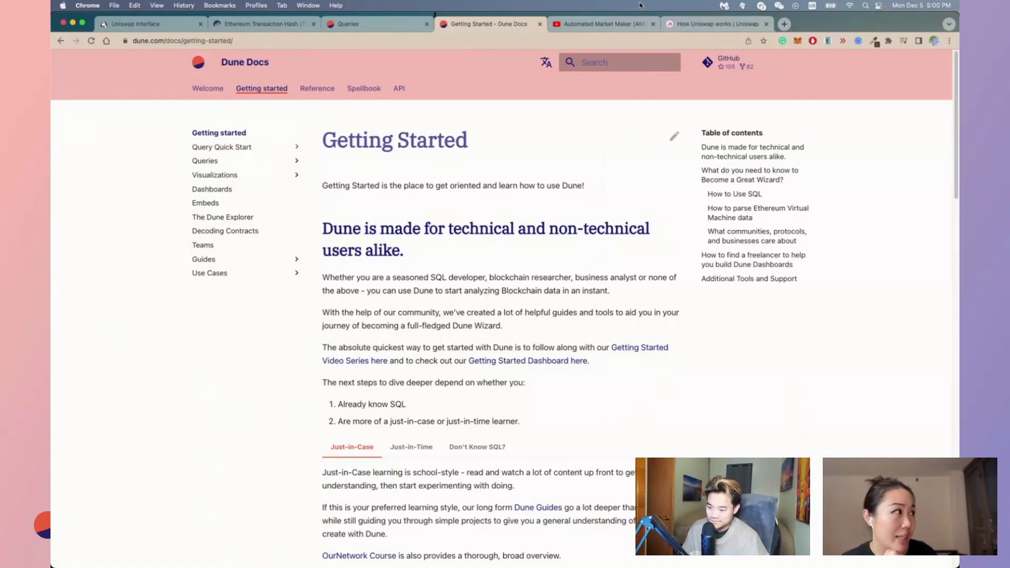
click(605, 24)
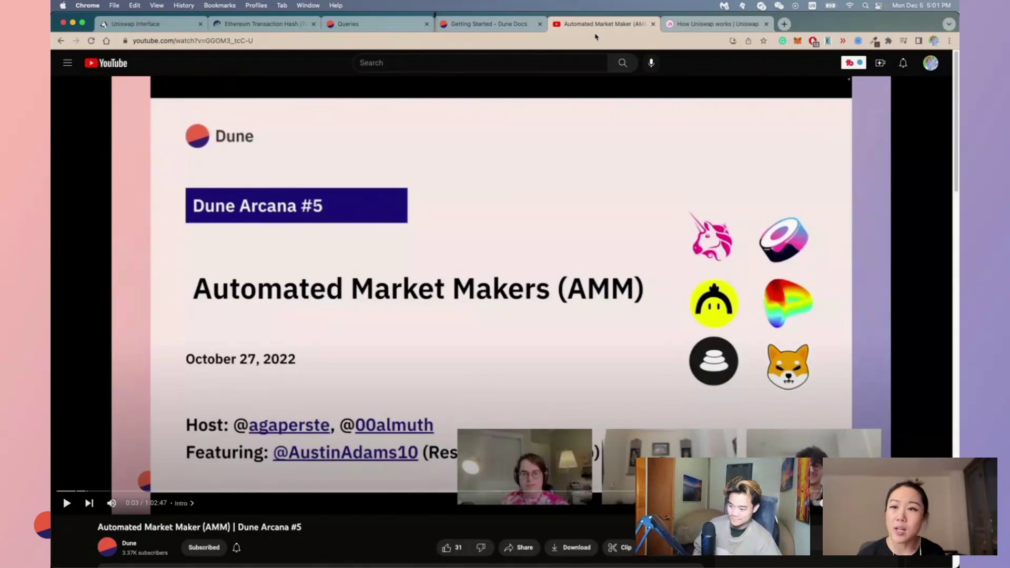
Step: Move from the AMM video to the Uniswap Docs 'How Uniswap works' page
key(ctrl+Tab)
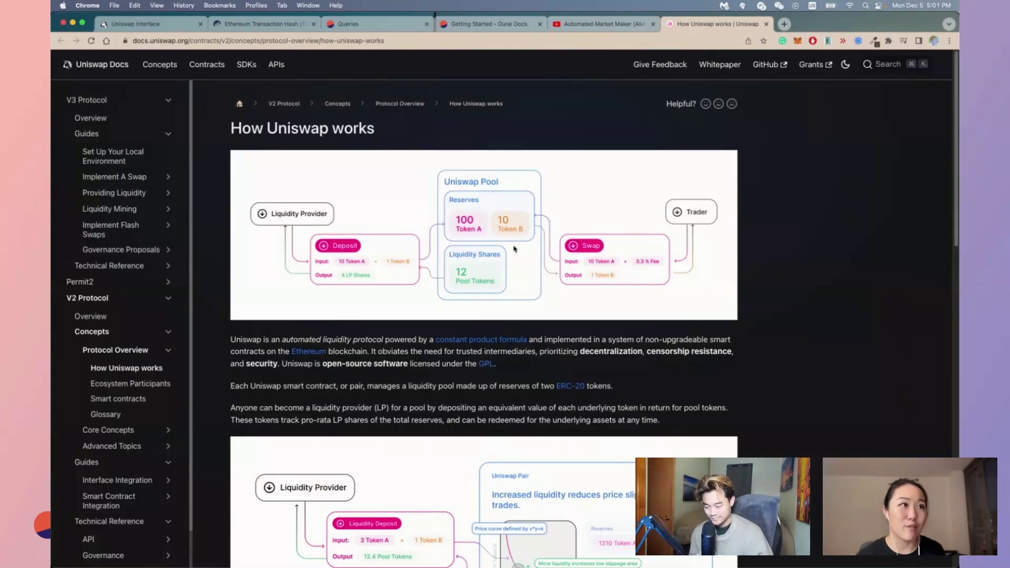